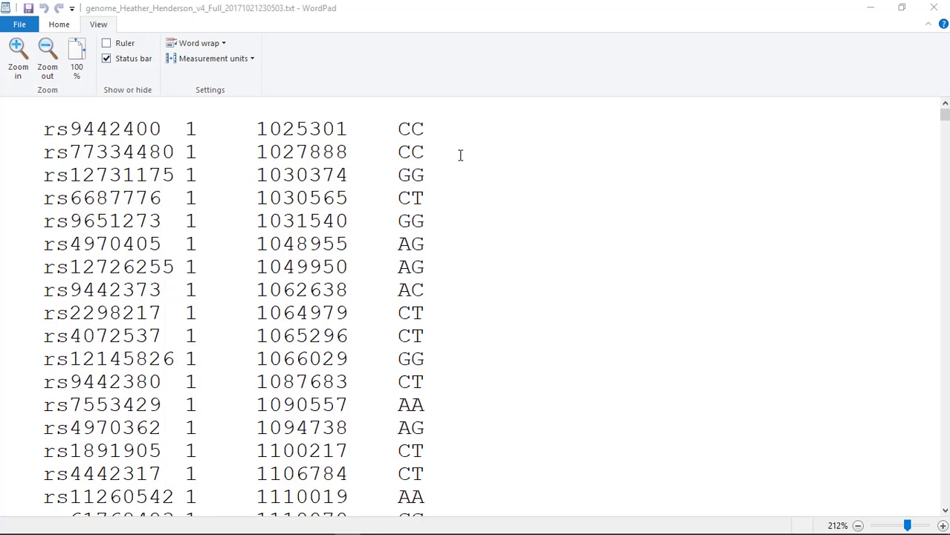
- Select the line endings of the first four genotype rows in the raw genome file
click(420, 128)
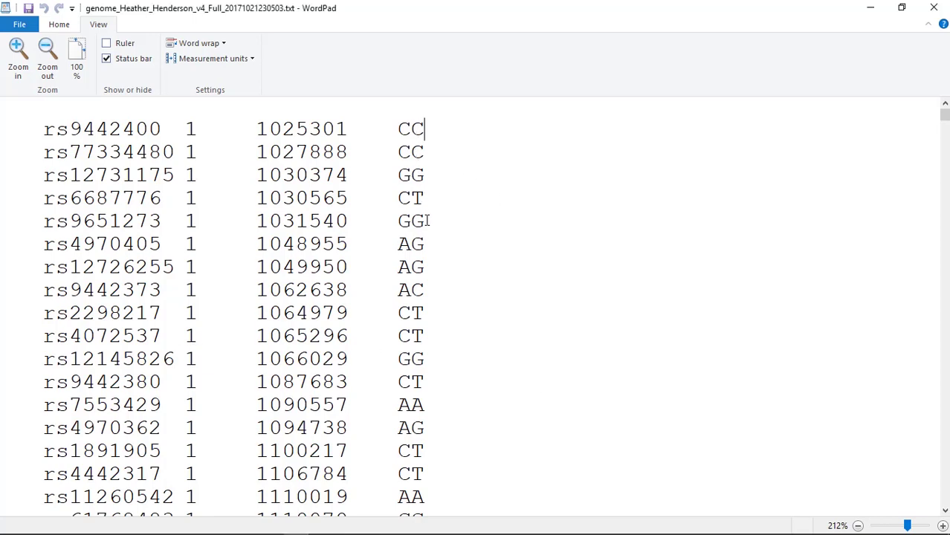
key(shift+Right)
click(426, 152)
key(shift+Right)
click(427, 173)
key(shift+Right)
click(427, 193)
key(shift+Right)
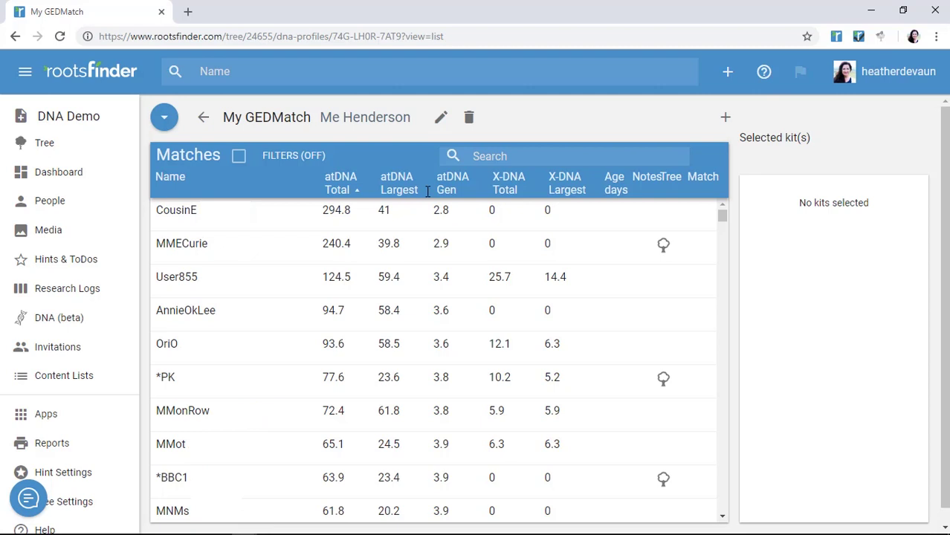
- Show the My GEDMatch matches as chromosome segment bars and scroll through the chromosomes
click(164, 117)
click(164, 190)
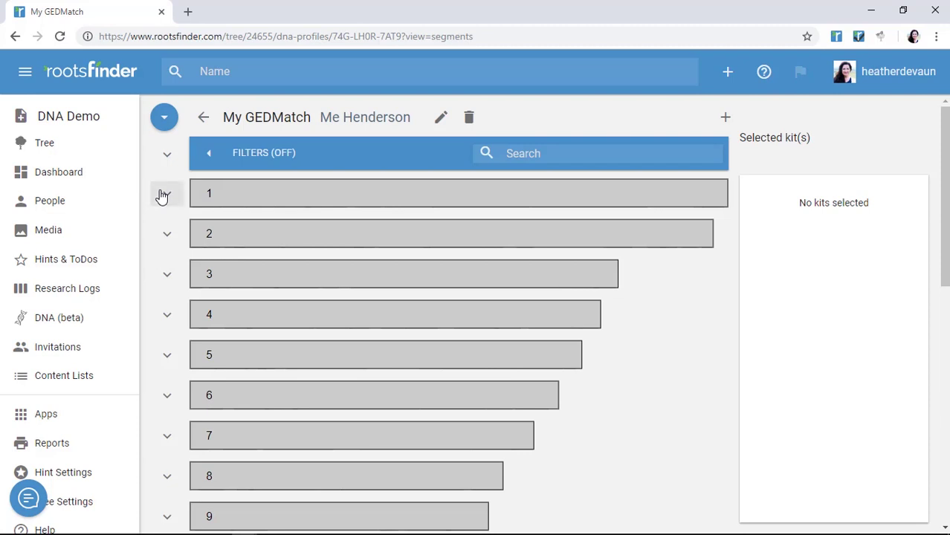
scroll(673, 365, down, 2)
scroll(673, 365, down, 6)
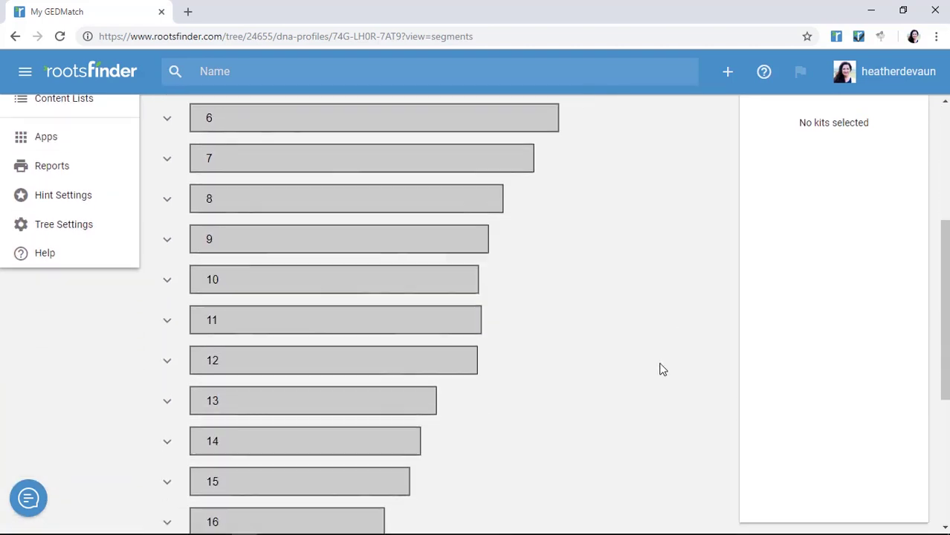
scroll(657, 370, up, 10)
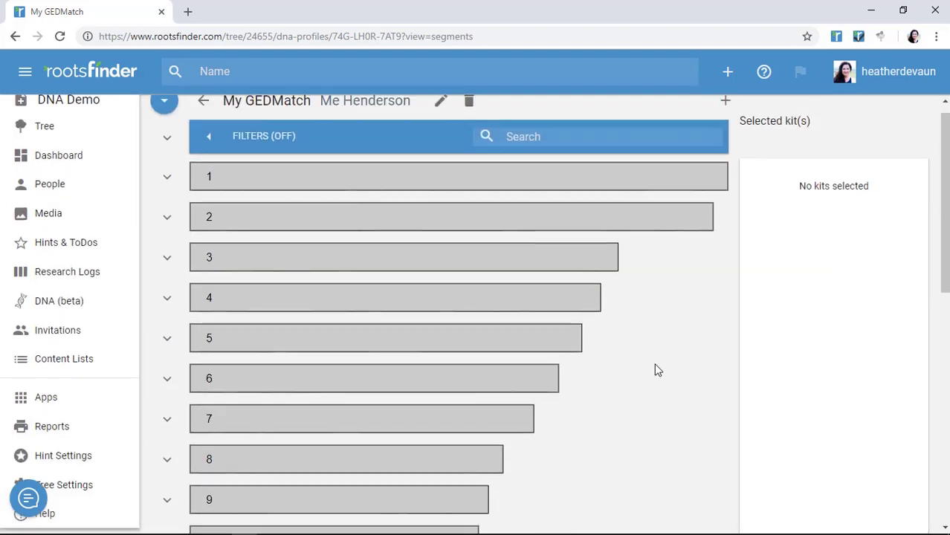
- Expand chromosome 1 and select the matching segment at 170,894,121–211,579,682
click(164, 198)
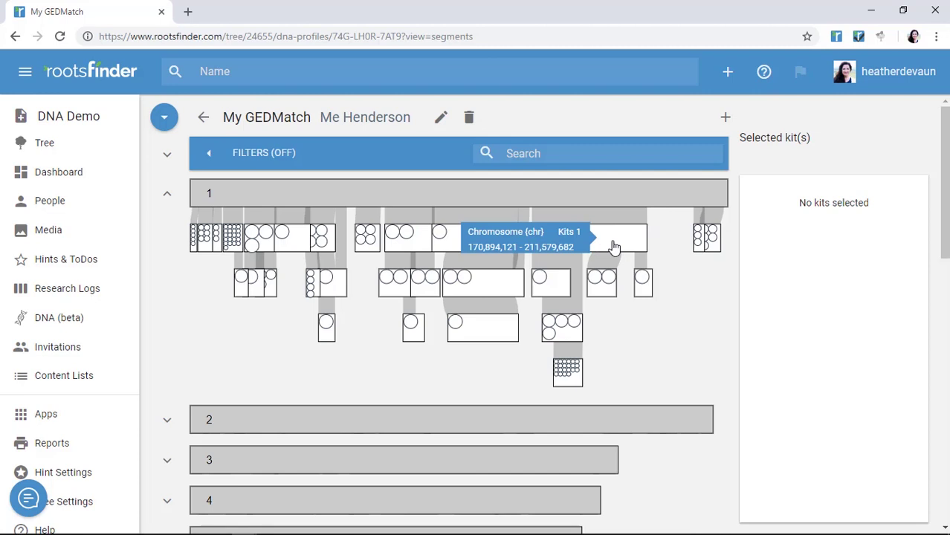
click(614, 247)
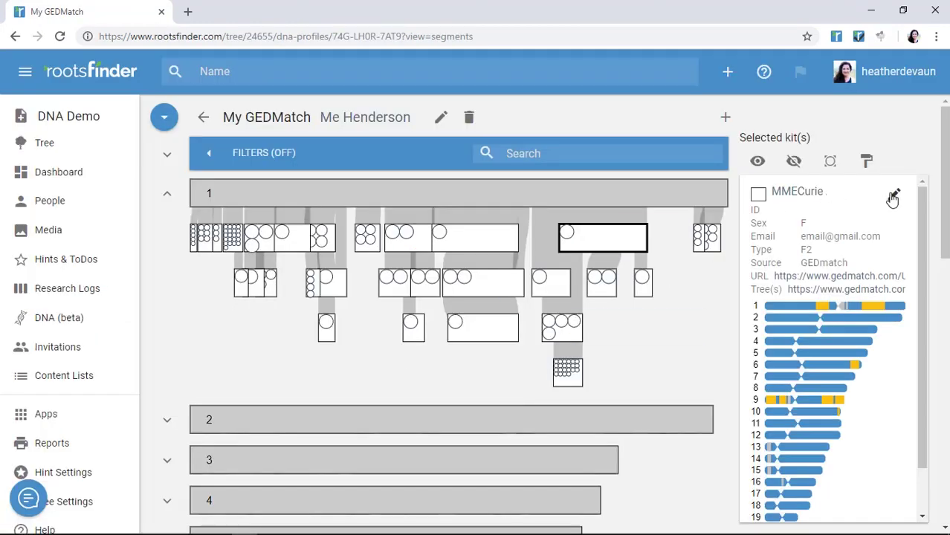
- Tag the top match kit as a descendant of the couple born 1874 and 1878
click(893, 197)
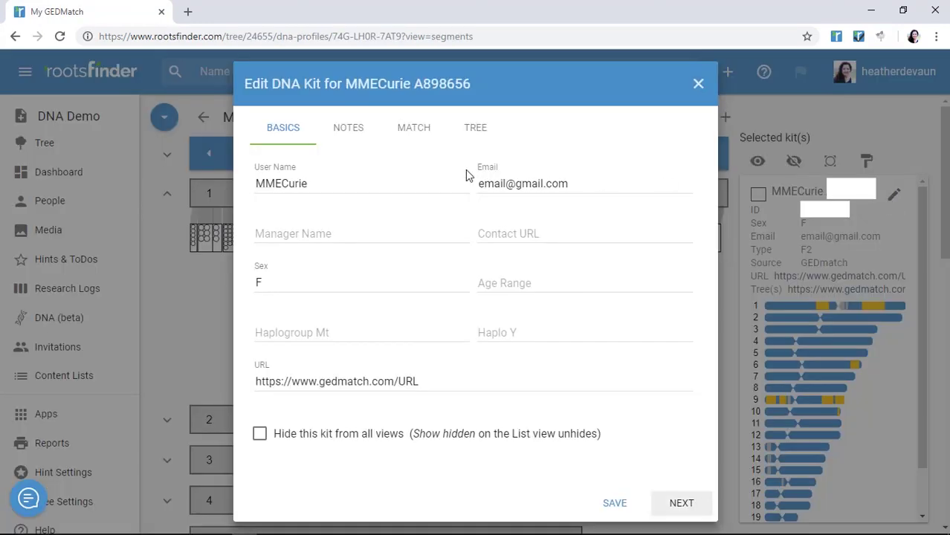
click(414, 131)
click(263, 248)
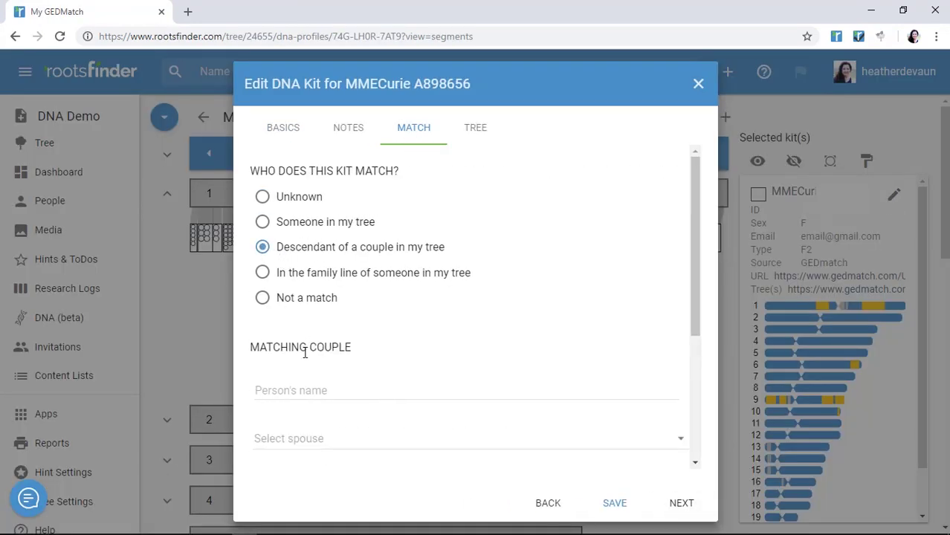
click(298, 387)
text(thomas charles)
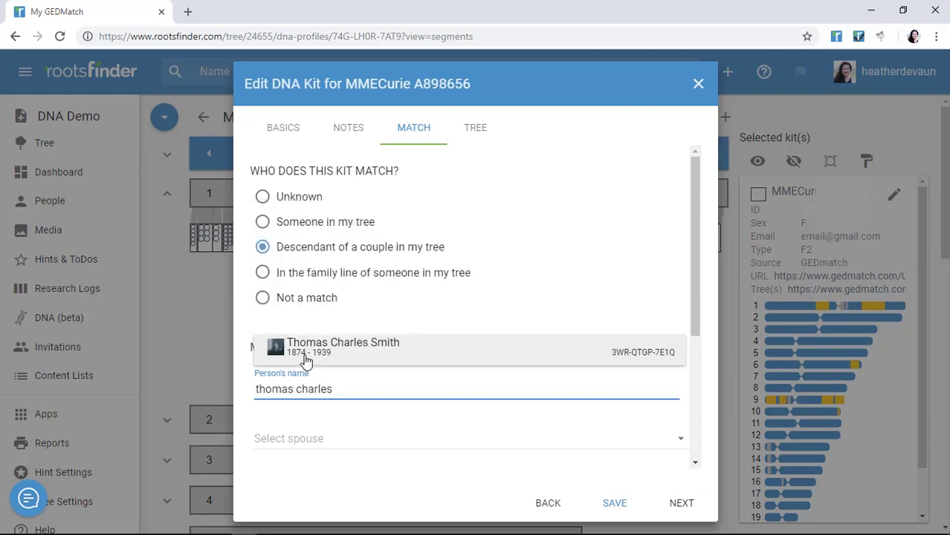
click(301, 351)
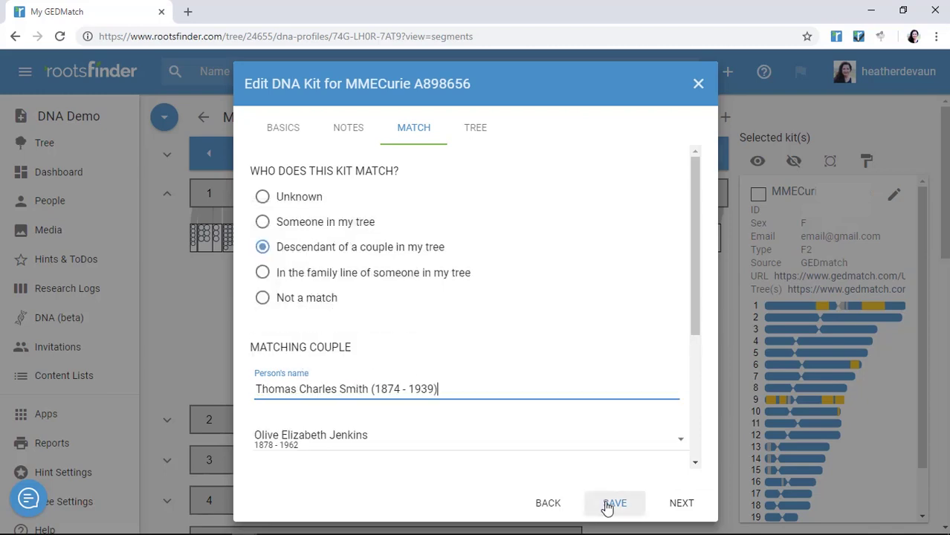
click(607, 506)
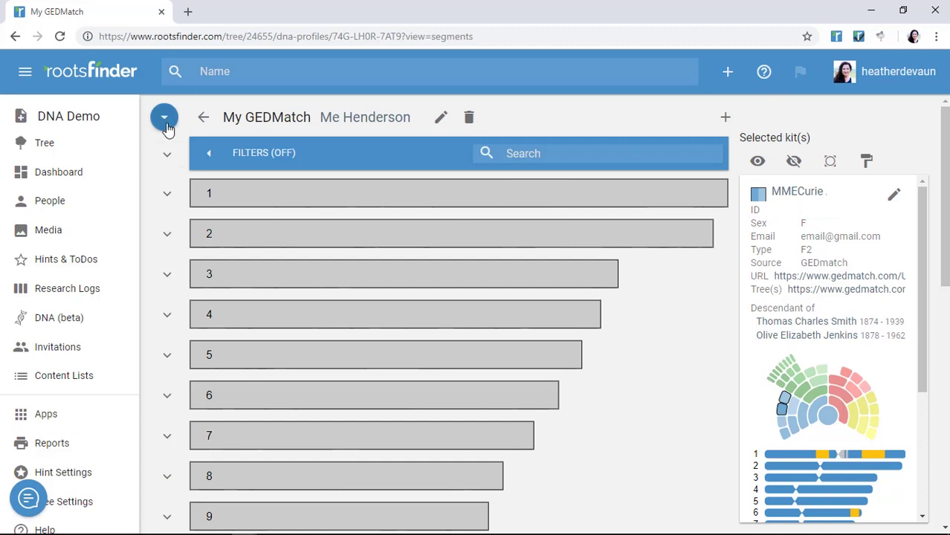
- Filter the triangulation network to the tagged kit and its 21 connected matches
mouse_move(164, 116)
click(163, 227)
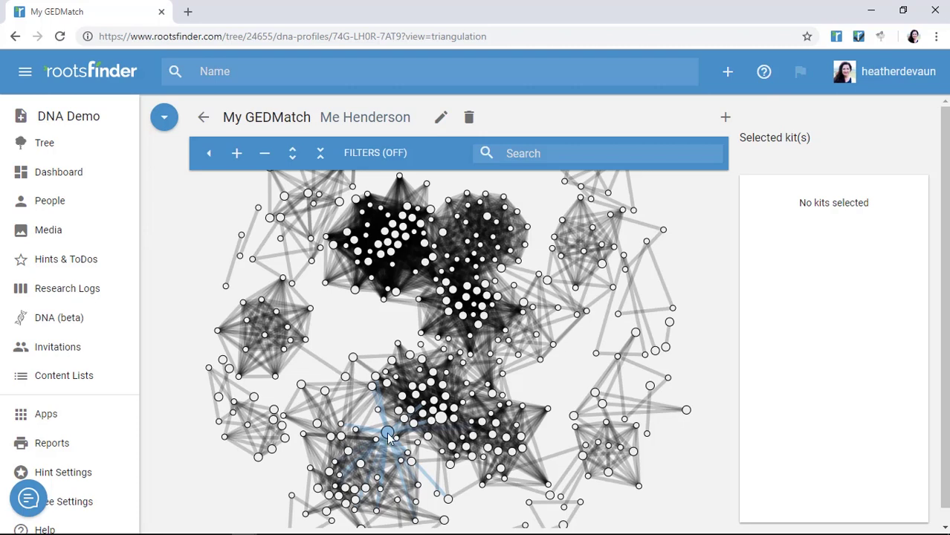
mouse_move(388, 439)
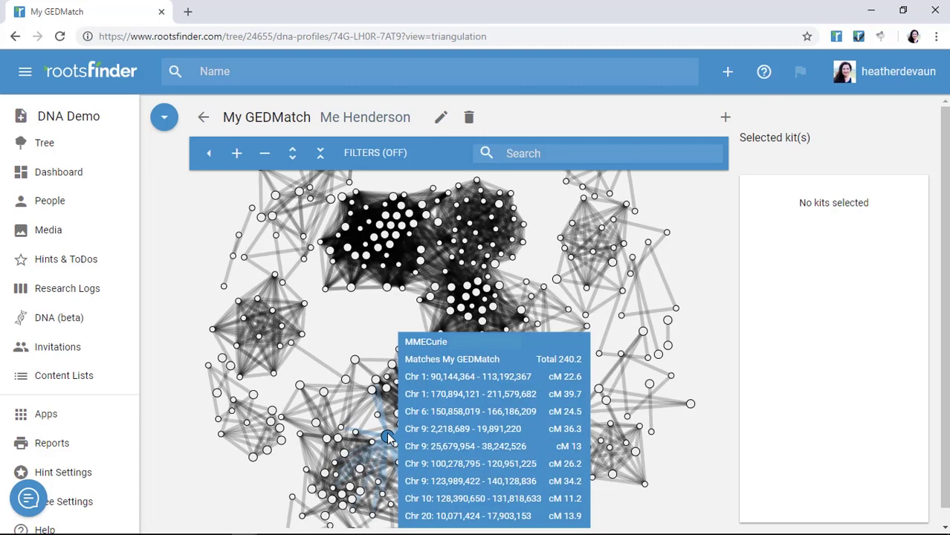
click(387, 438)
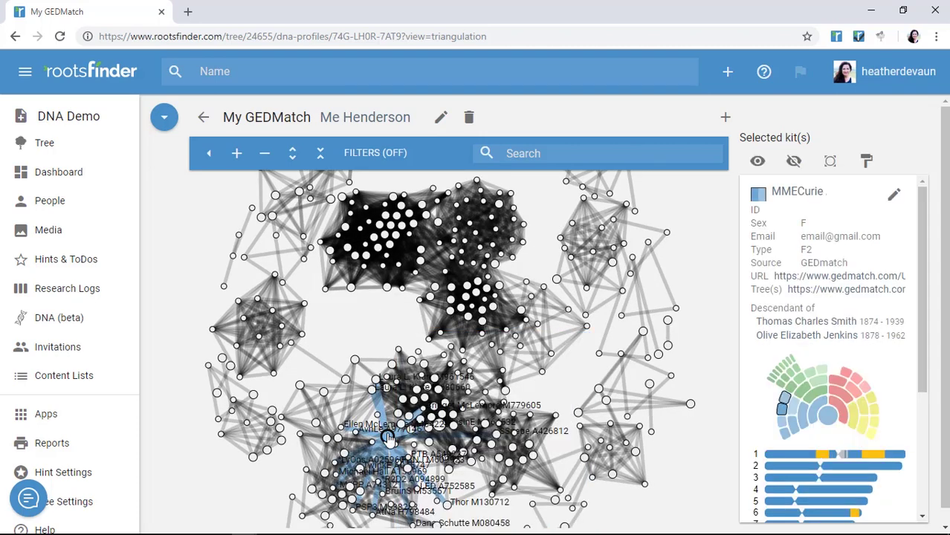
click(372, 158)
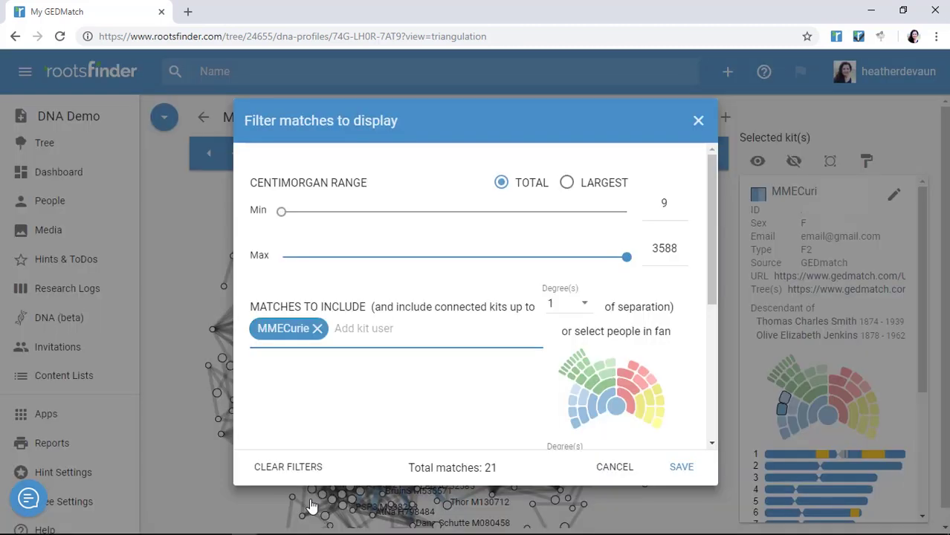
click(680, 468)
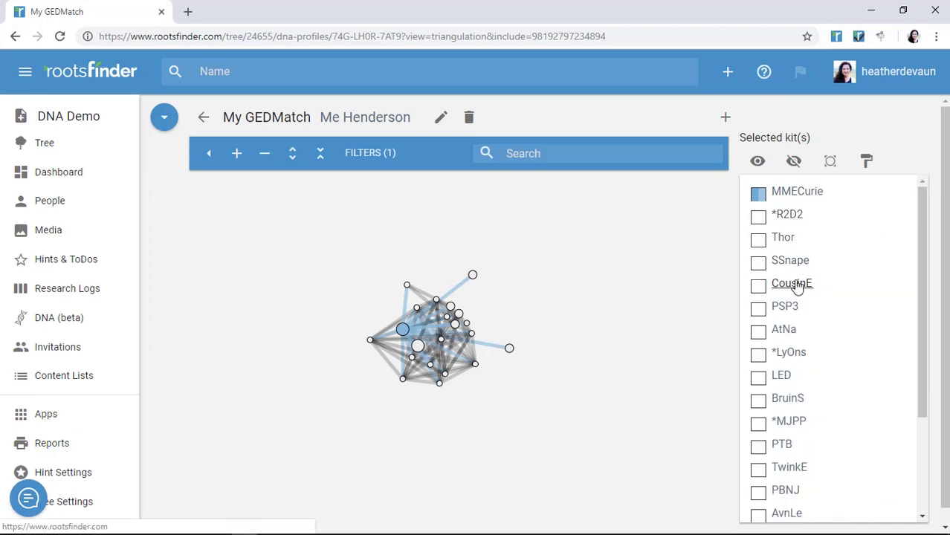
- Tag the CousinE kit as matching the first suggested person in the tree
click(792, 285)
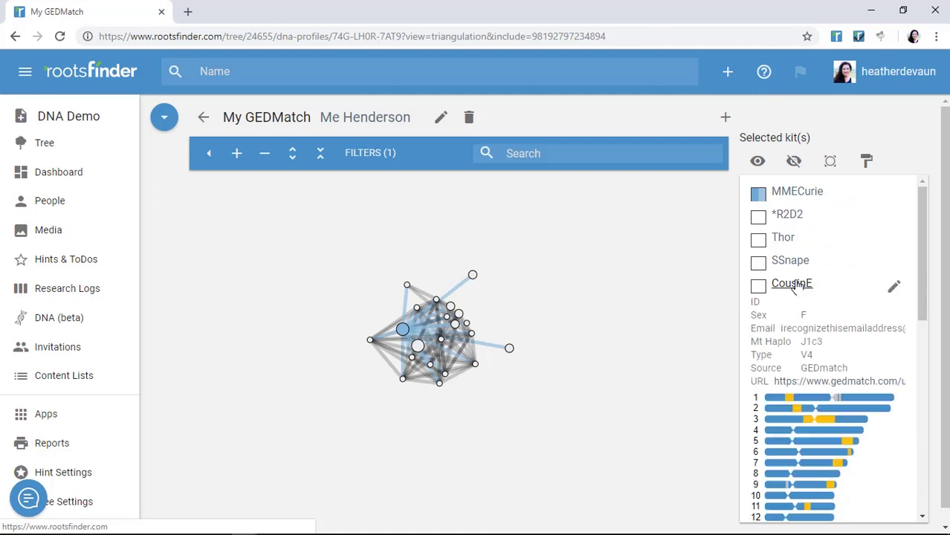
click(895, 289)
click(424, 130)
click(264, 223)
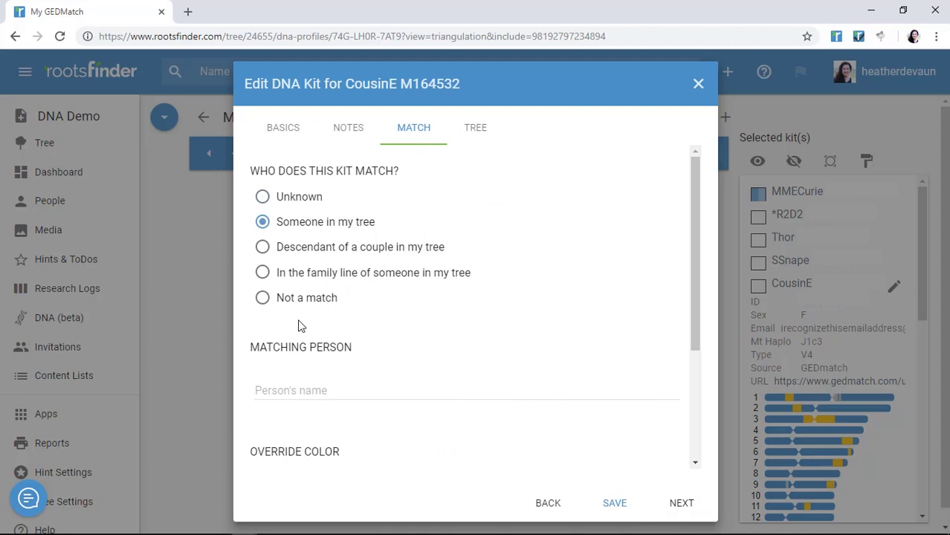
click(316, 386)
text(e f)
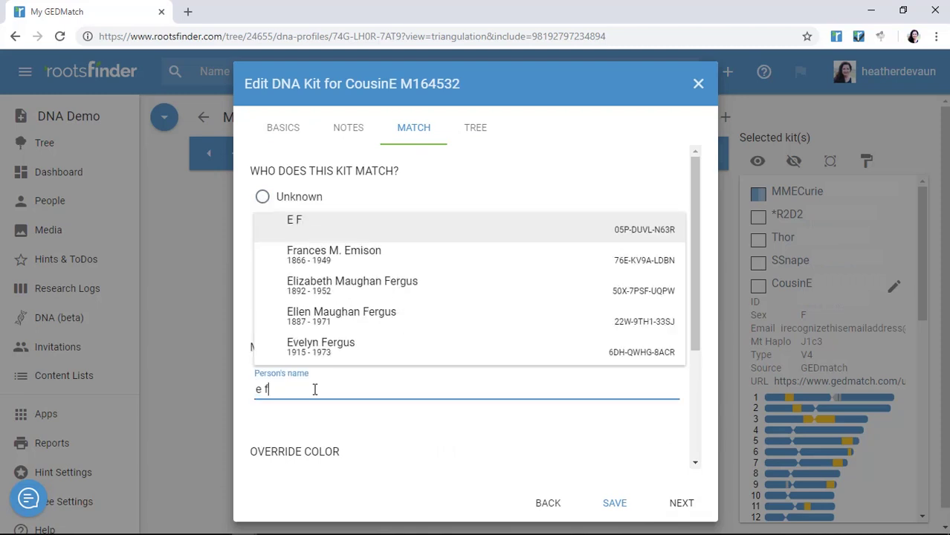
click(324, 229)
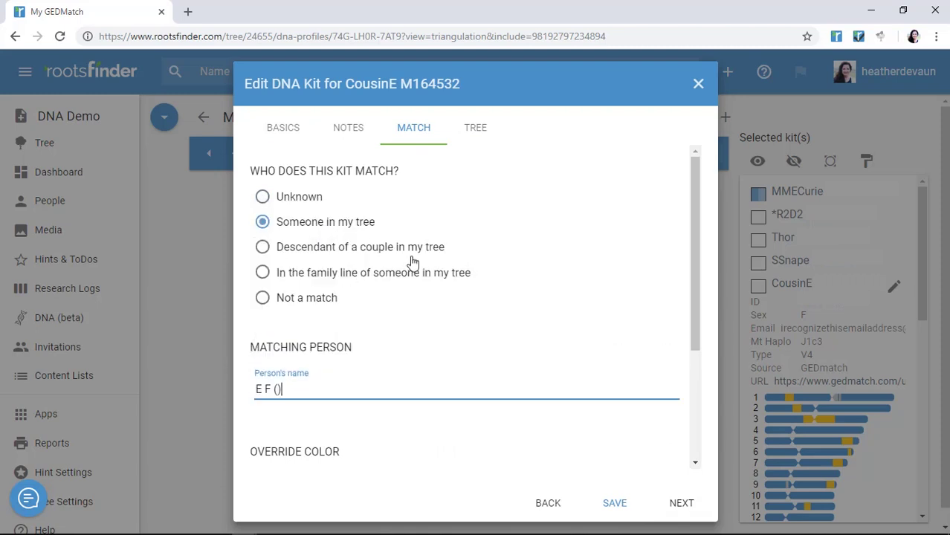
click(616, 513)
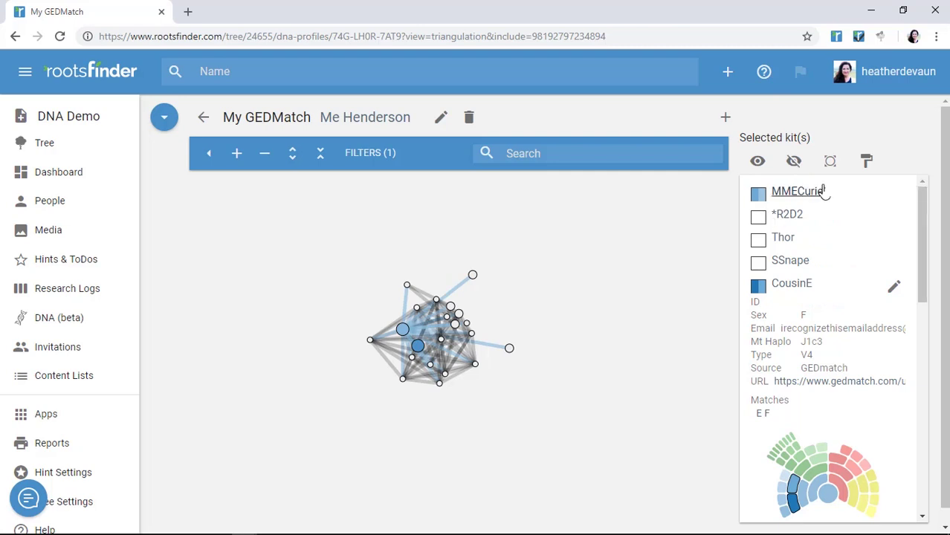
- Tag all 21 filtered kits at once as descendants of the couple born 1874 and 1878
click(866, 162)
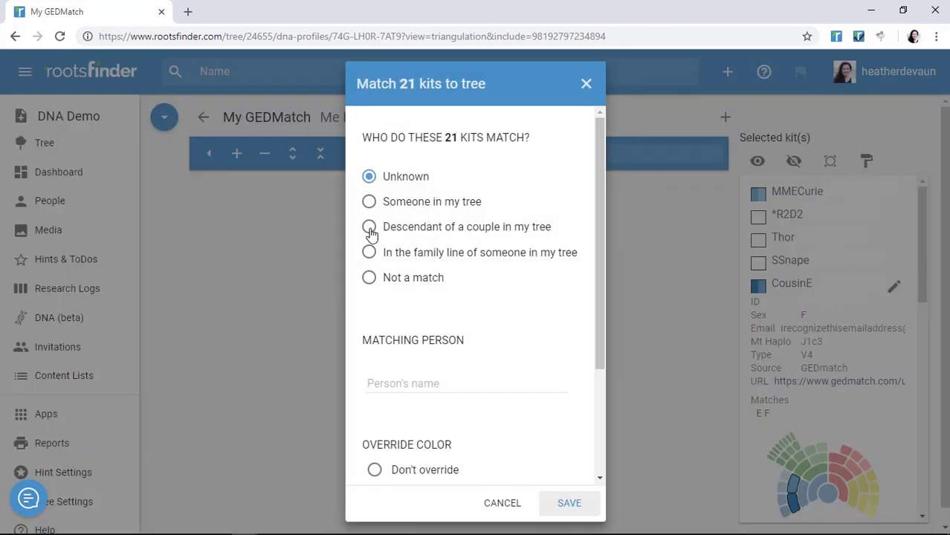
click(369, 227)
click(404, 387)
text(thomas c)
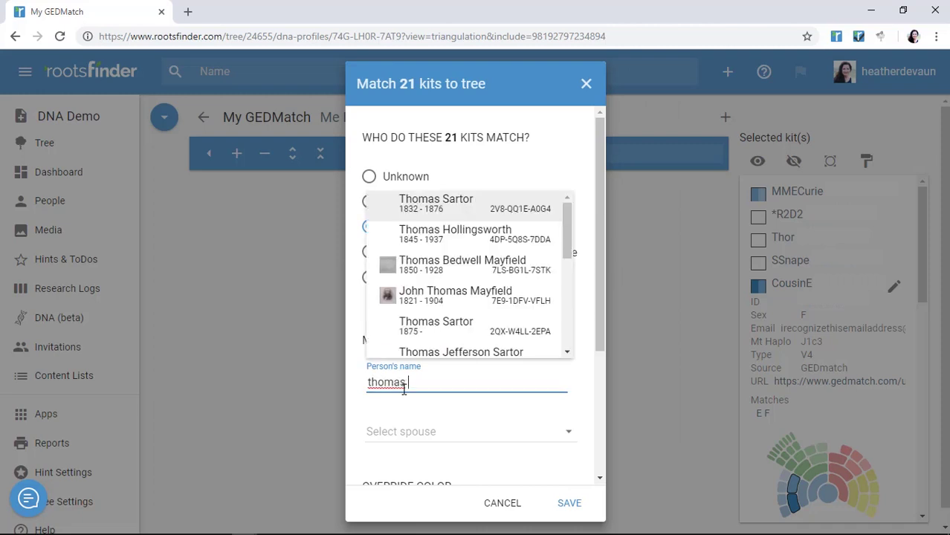
click(475, 311)
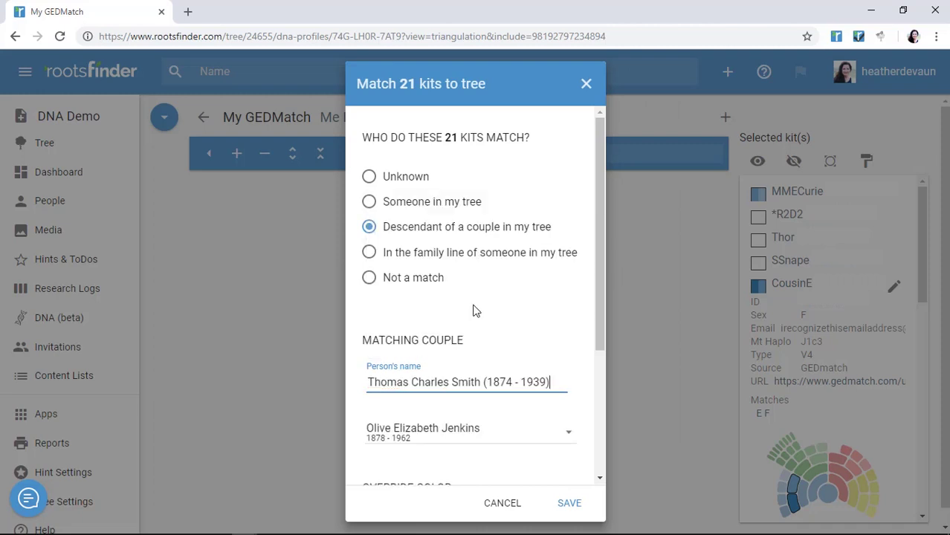
click(569, 509)
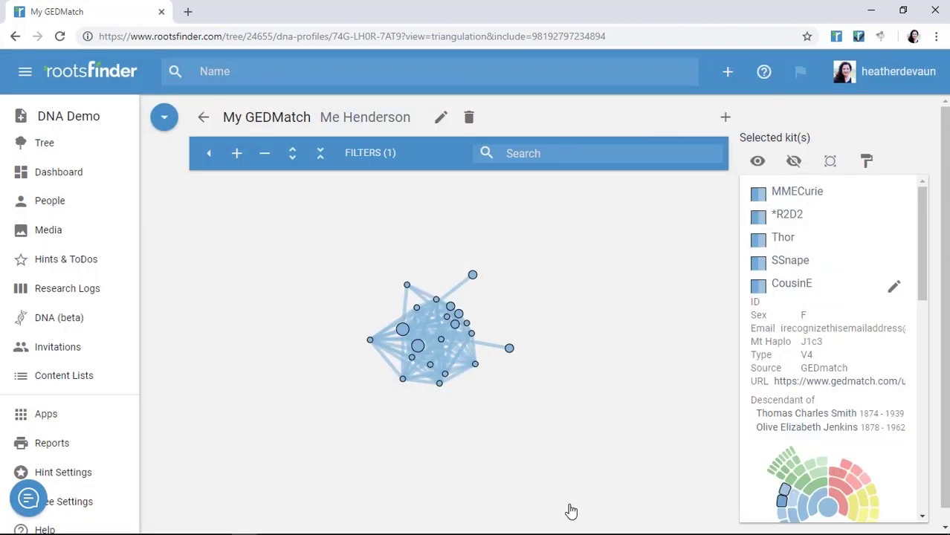
- In the chromosome segments view, clear the filter limiting matches to one kit
click(164, 116)
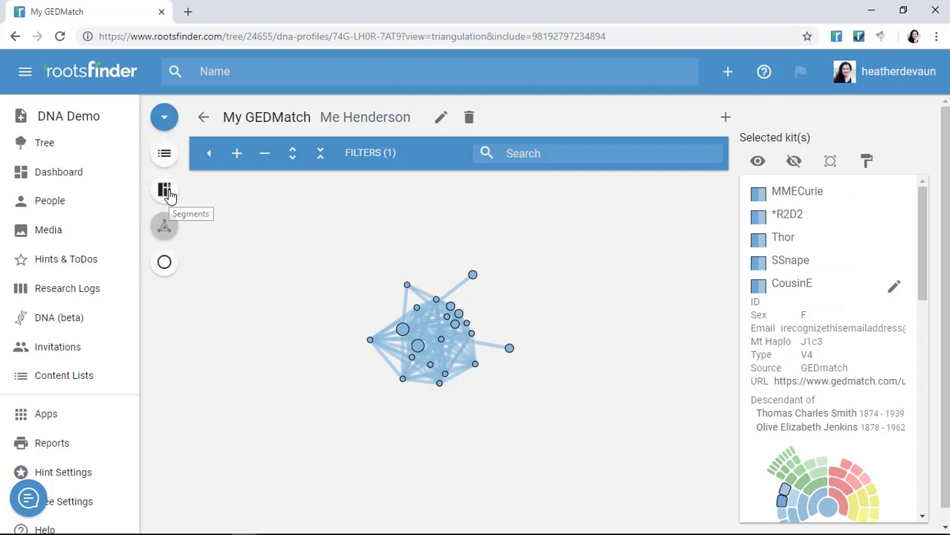
click(167, 192)
click(170, 194)
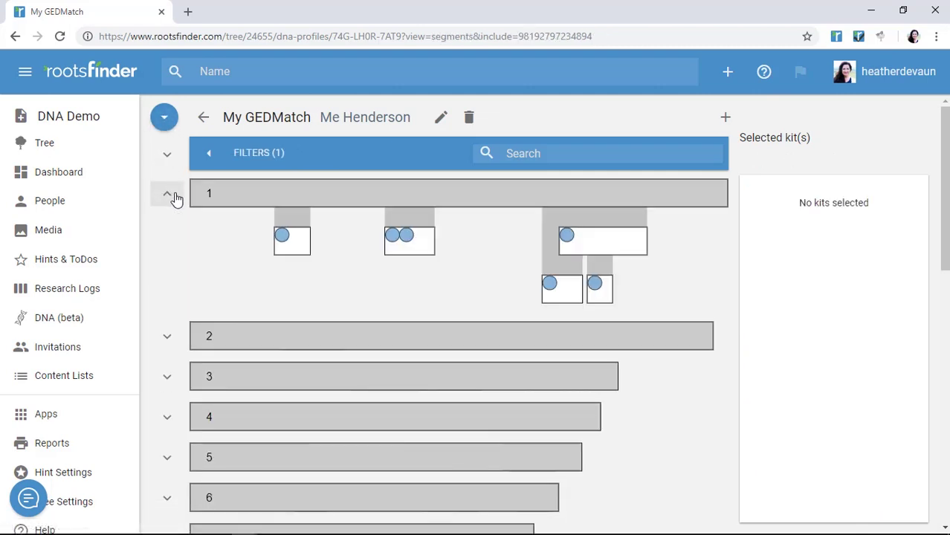
mouse_move(445, 252)
click(271, 156)
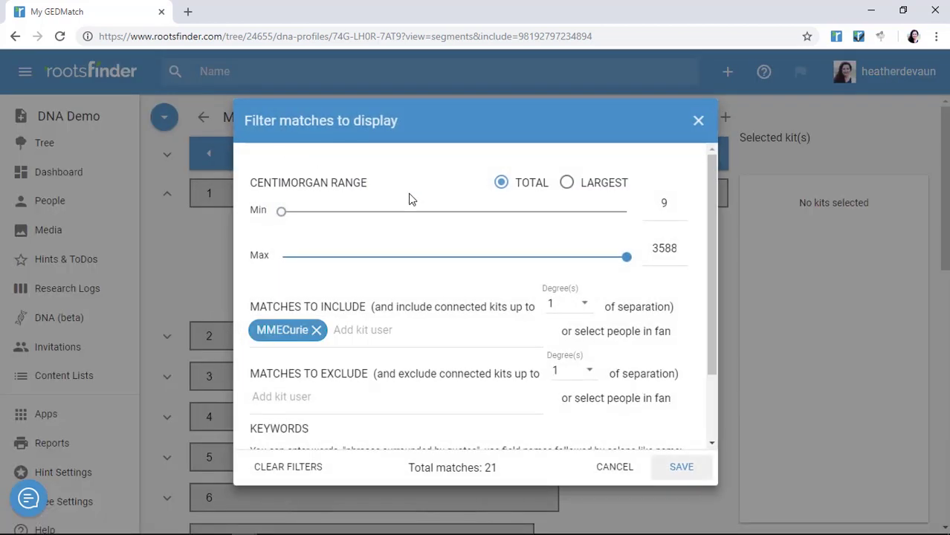
click(305, 470)
click(680, 469)
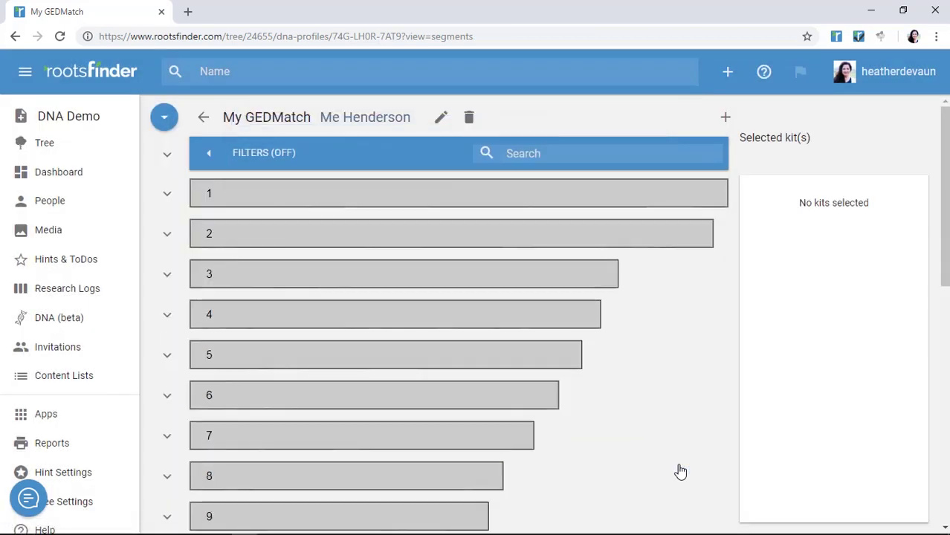
- Expand chromosome 1 again, then return to the matches list view
click(171, 197)
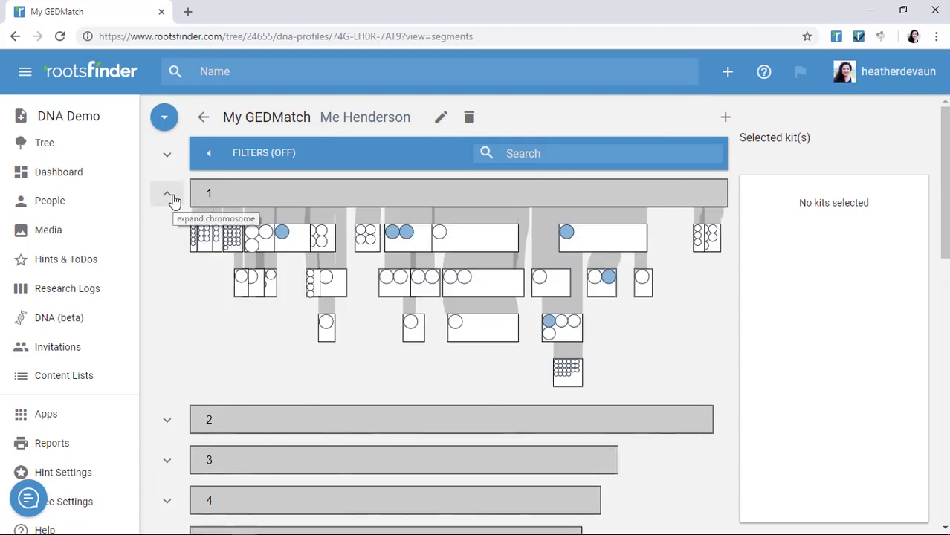
click(168, 120)
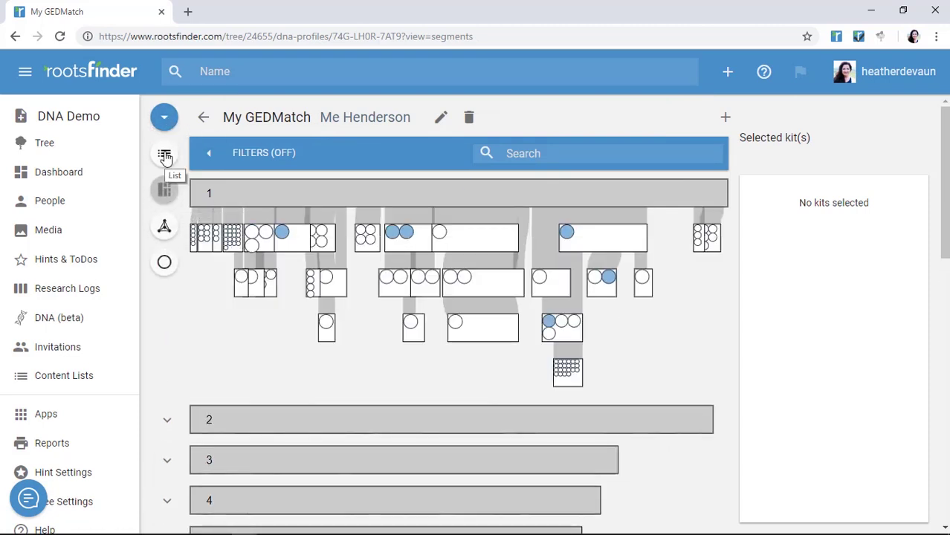
click(165, 156)
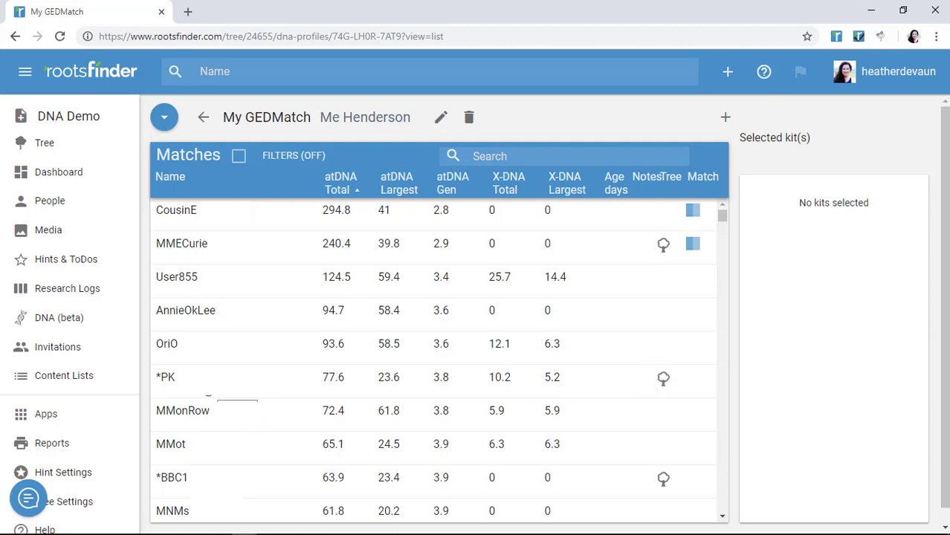
- Tag the 77.6 cM match (*PK) as a descendant of the couple born 1879 and 1888
click(251, 384)
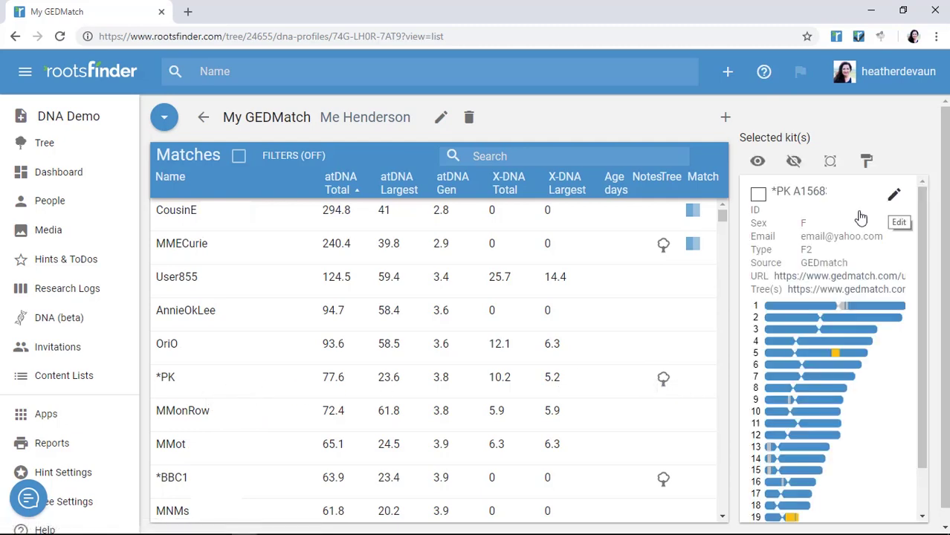
click(894, 195)
click(411, 133)
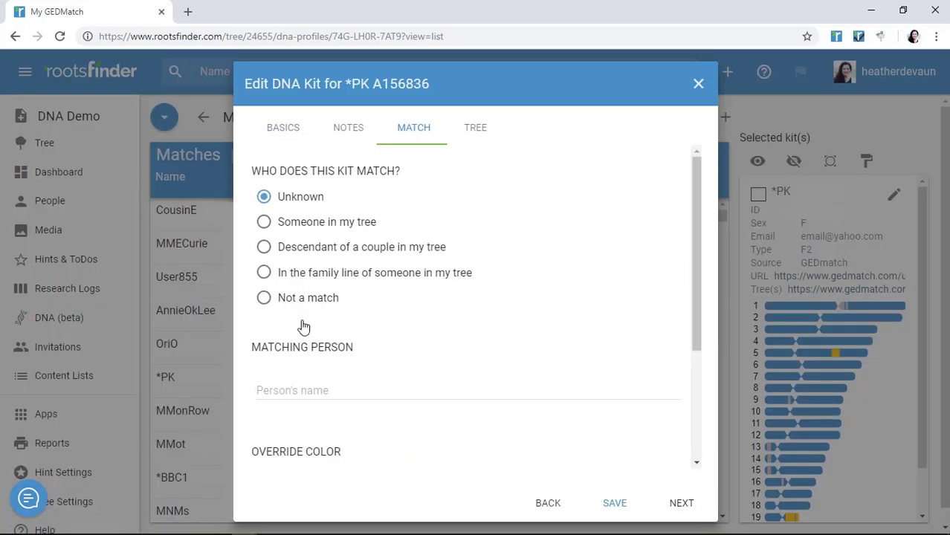
click(263, 247)
click(336, 389)
text(maughan)
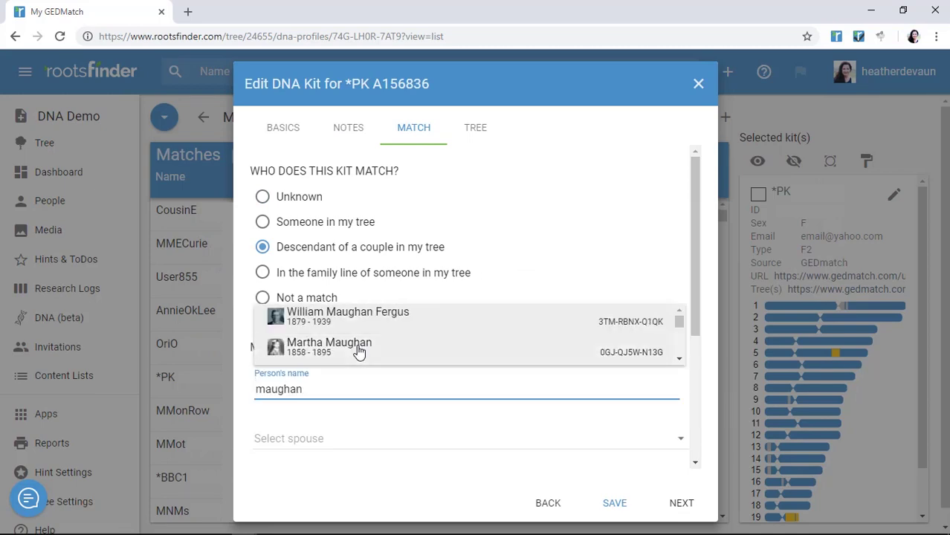
click(373, 322)
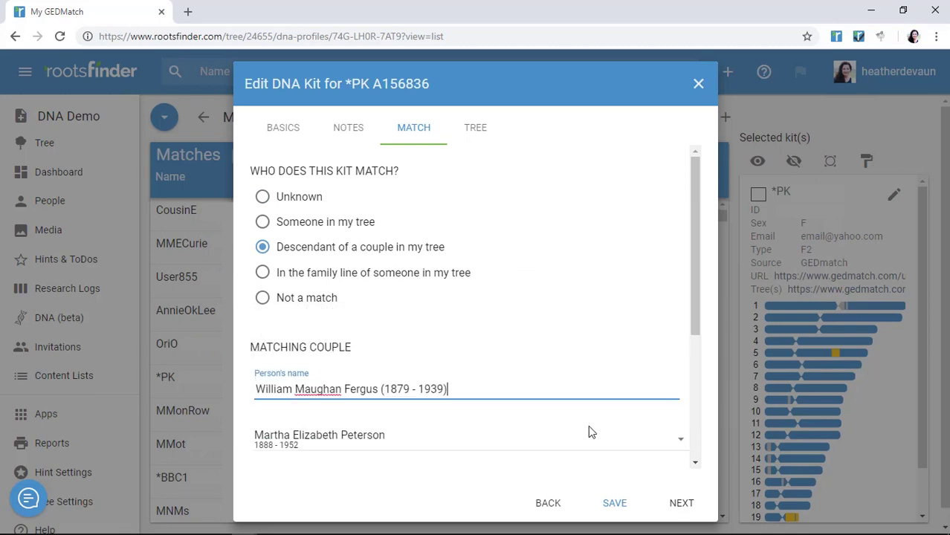
click(616, 505)
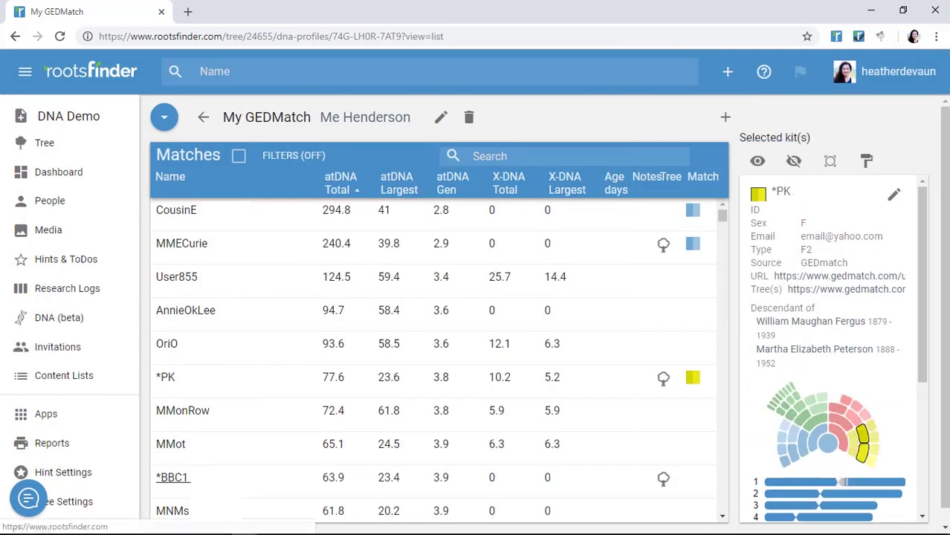
- Tag the 63.9 cM match (*BBC1) as a descendant of the couple born 1874 and 1883
click(172, 477)
click(395, 140)
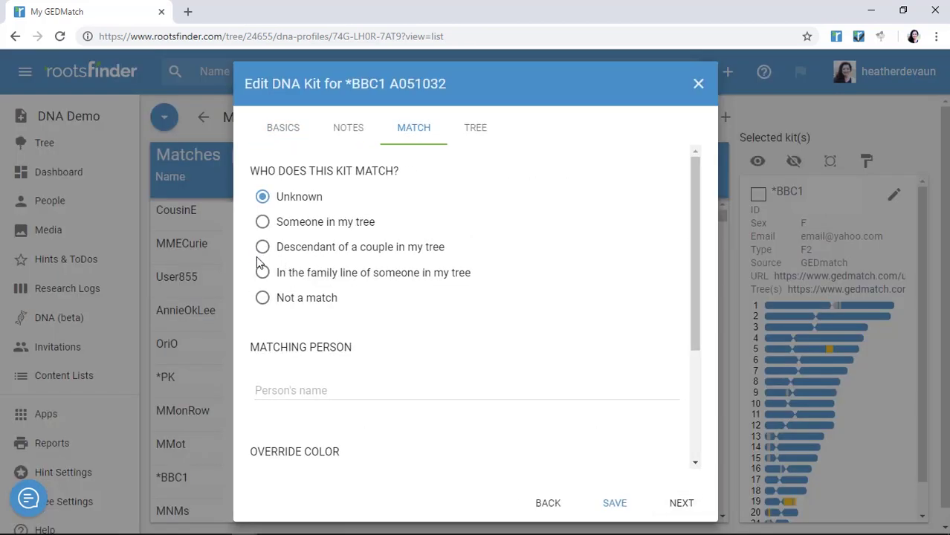
click(262, 247)
click(301, 391)
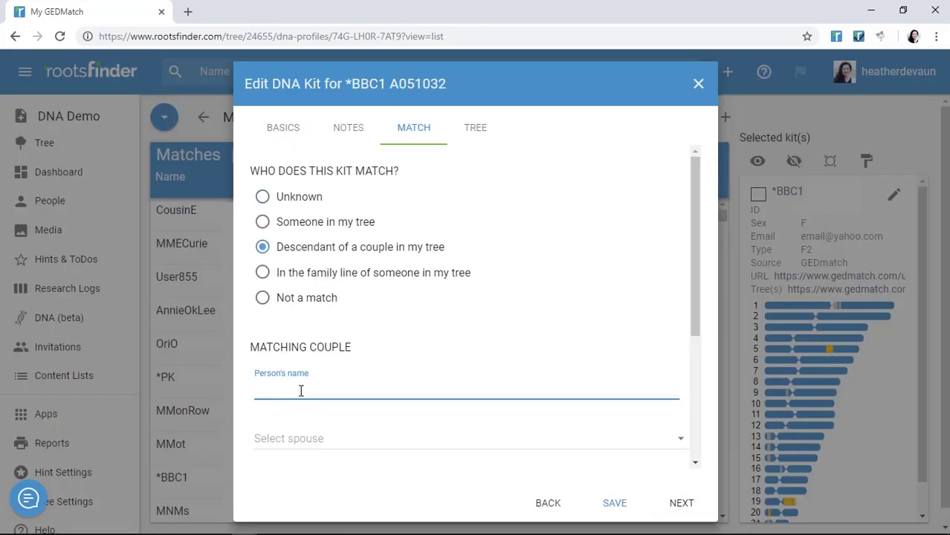
text(nels)
click(325, 322)
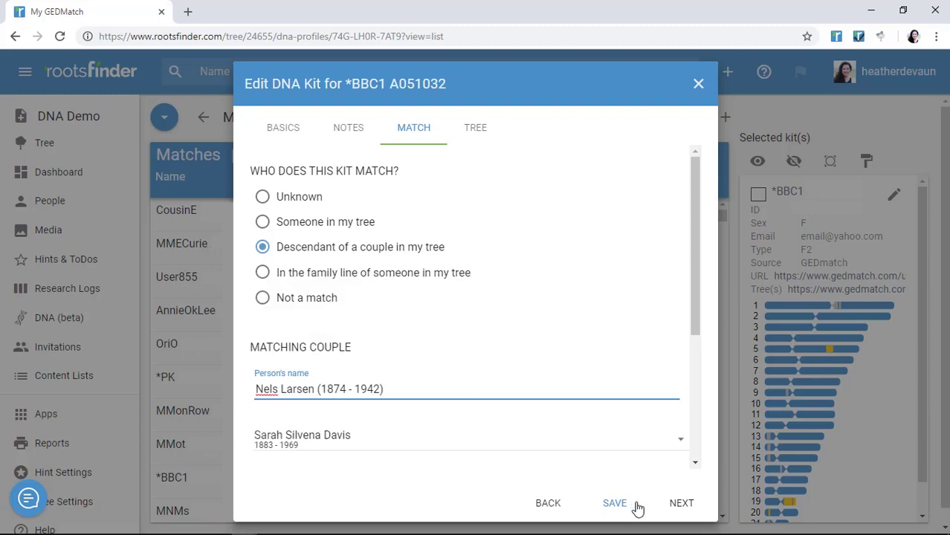
click(614, 506)
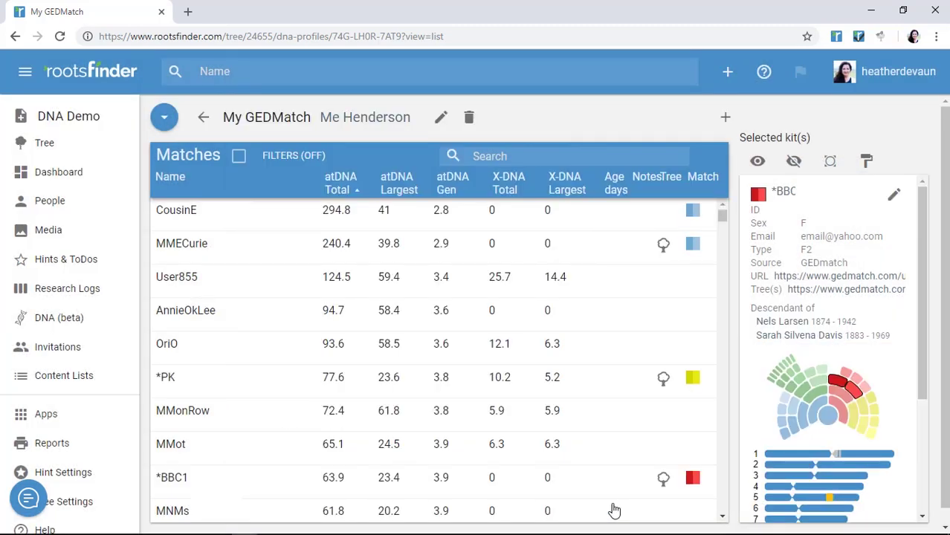
- Switch to the segments view and expand chromosome 5 to compare the colored match segments
click(165, 118)
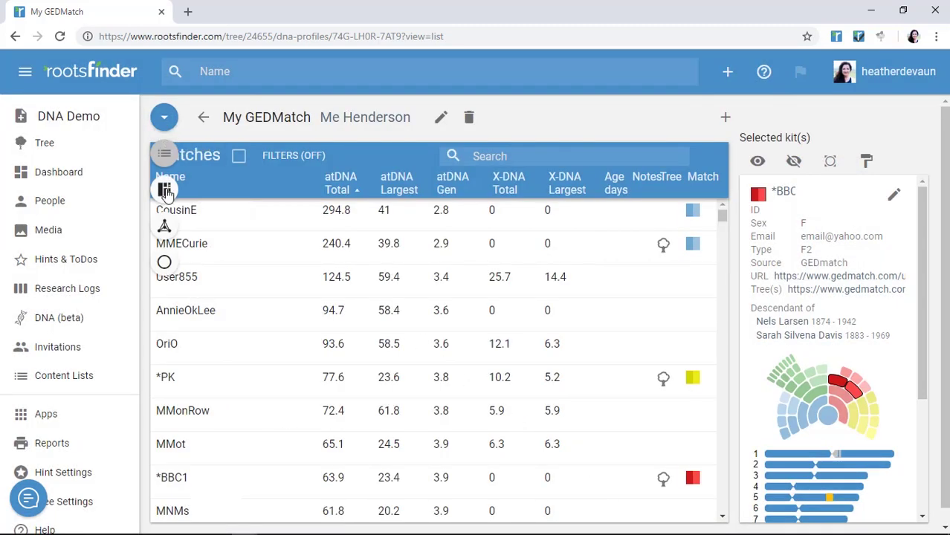
click(166, 191)
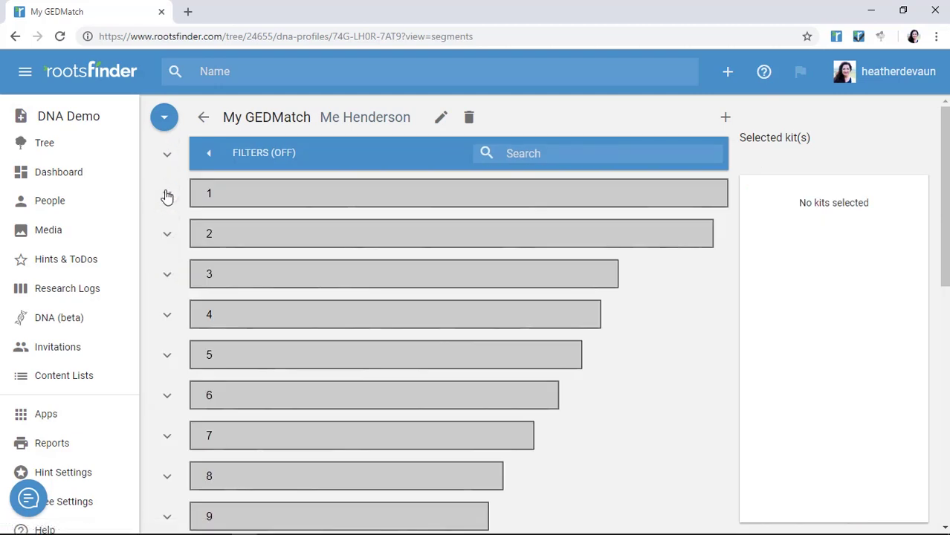
click(167, 355)
scroll(640, 437, down, 2)
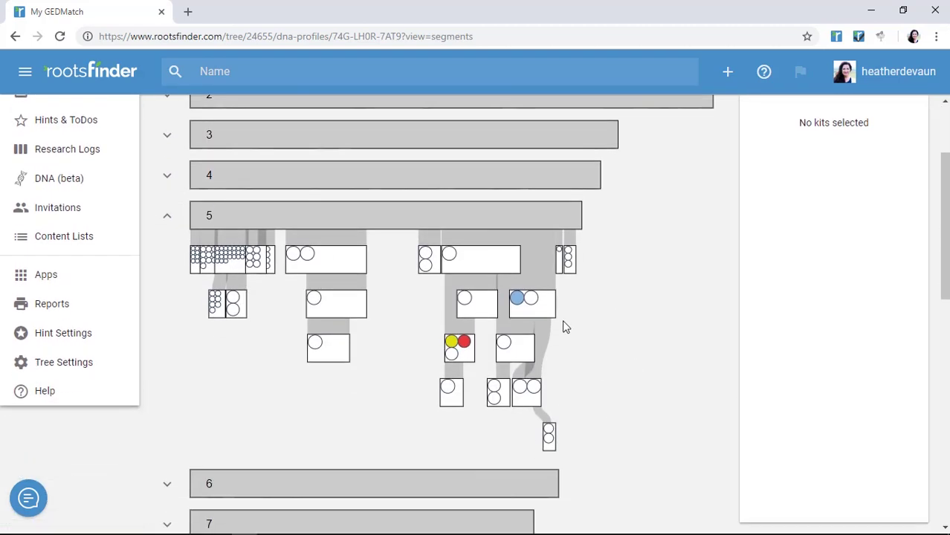
mouse_move(449, 354)
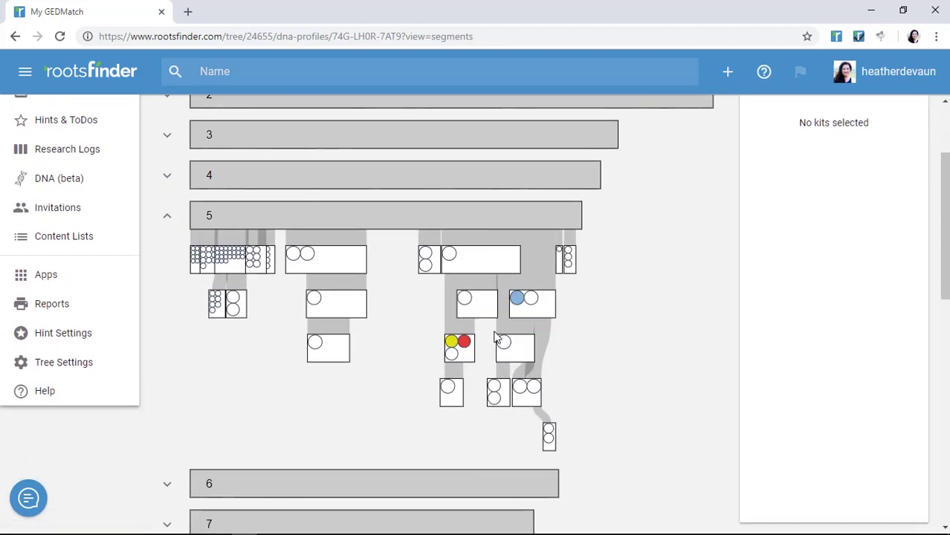